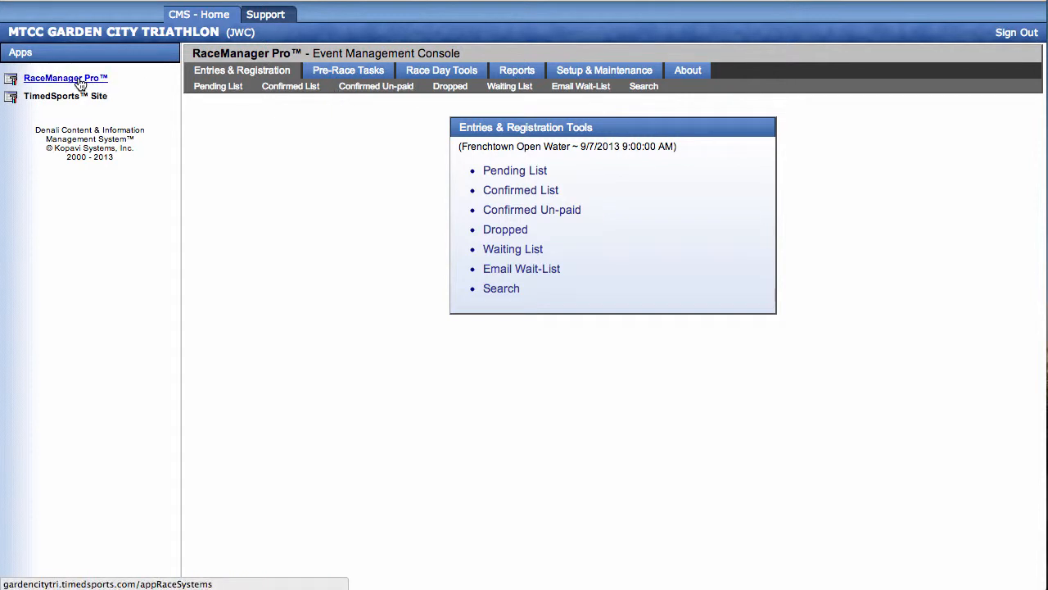
Open the Create / Edit Messages list under the athlete messages in RaceManager Pro's setup and maintenance area.
{"action": "left_click", "coordinate": [80, 84]}
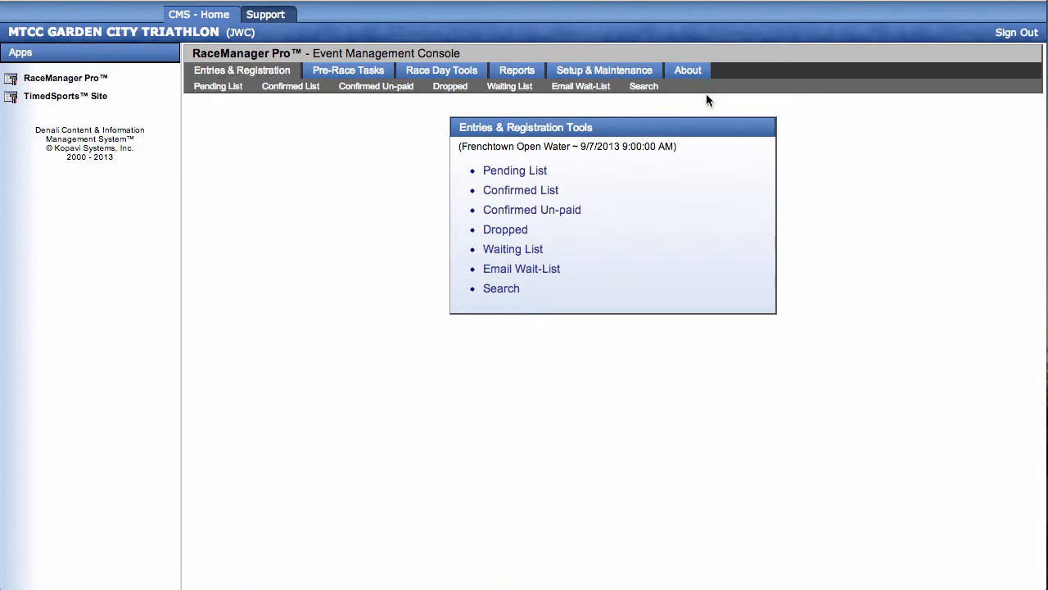
{"action": "left_click", "coordinate": [626, 74]}
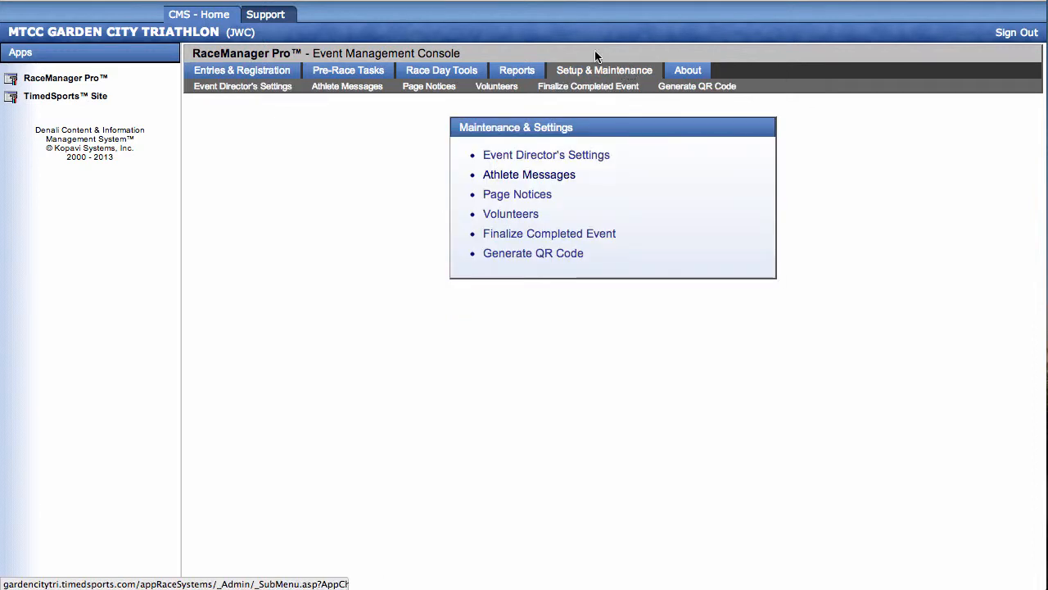
{"action": "left_click", "coordinate": [502, 177]}
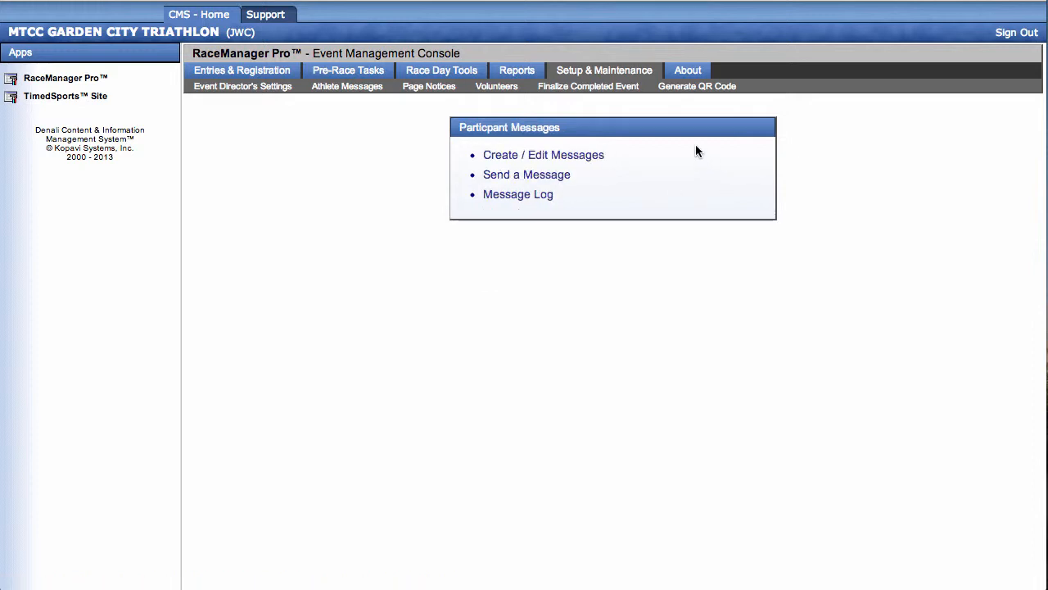
{"action": "left_click", "coordinate": [543, 158]}
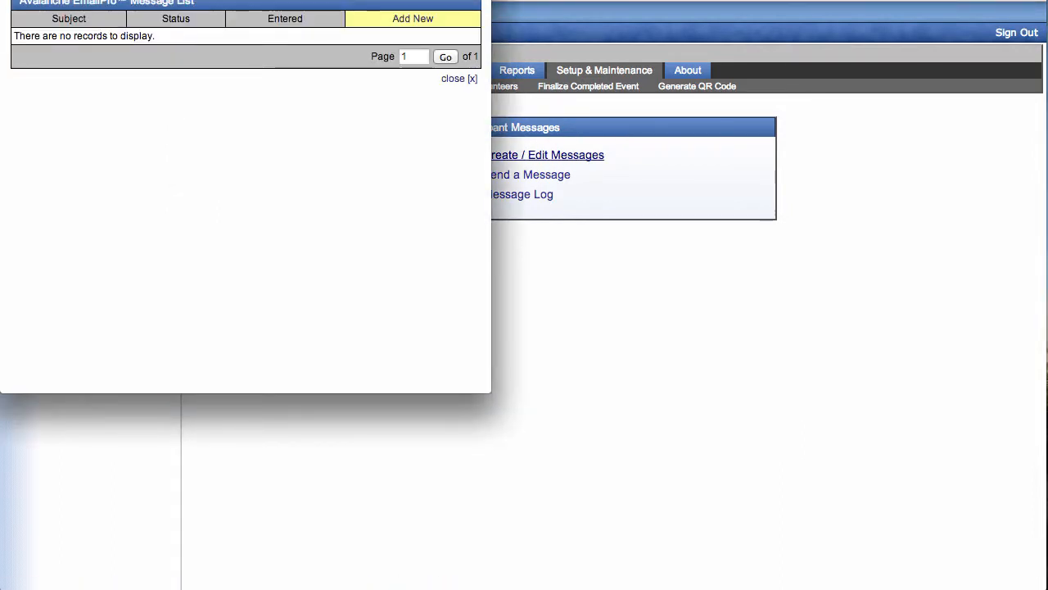
{"action": "left_click_drag", "start_coordinate": [297, 0], "coordinate": [304, 19]}
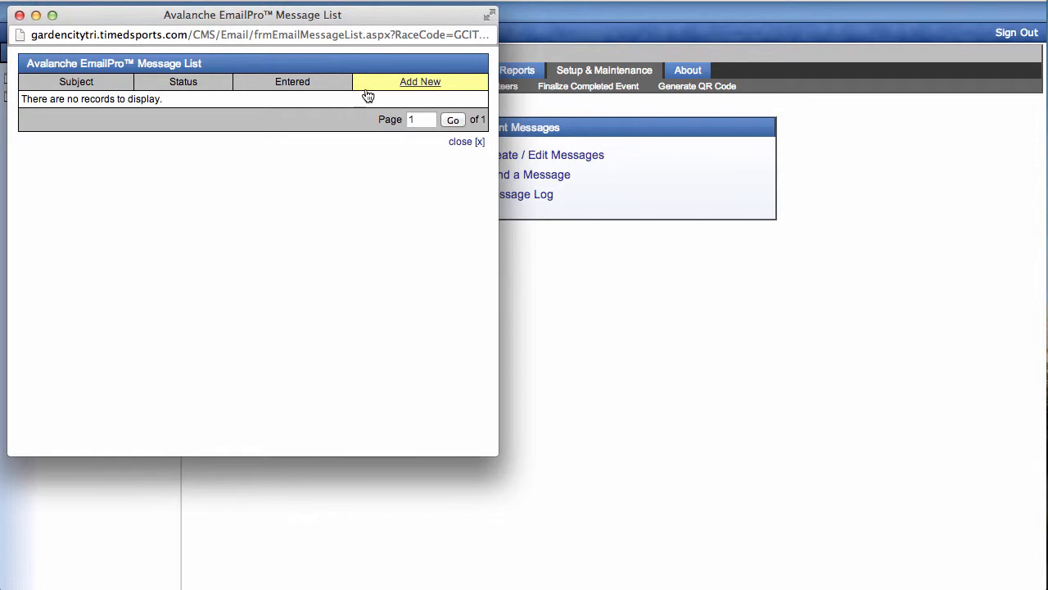
Add a new message and look over its subject and body fields down to the end of the form.
{"action": "left_click", "coordinate": [421, 85]}
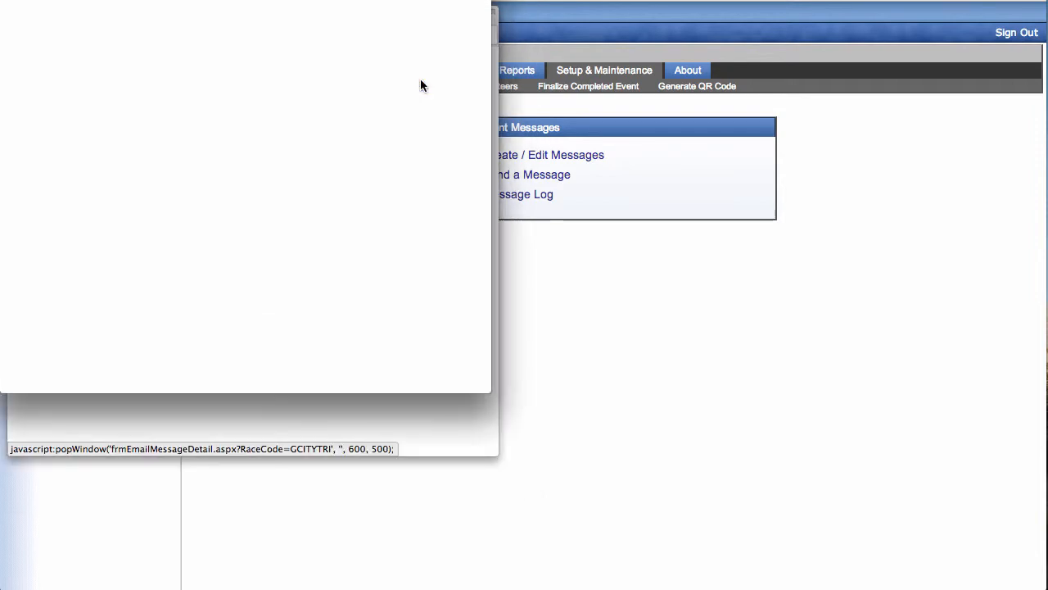
{"action": "left_click_drag", "start_coordinate": [390, 0], "coordinate": [395, 31]}
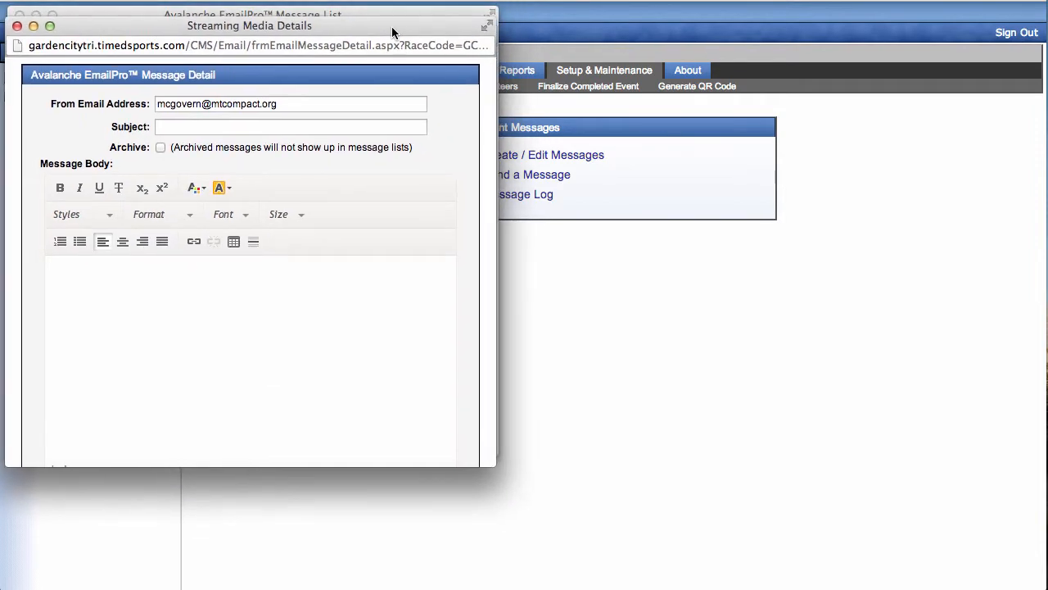
{"action": "left_click", "coordinate": [183, 126]}
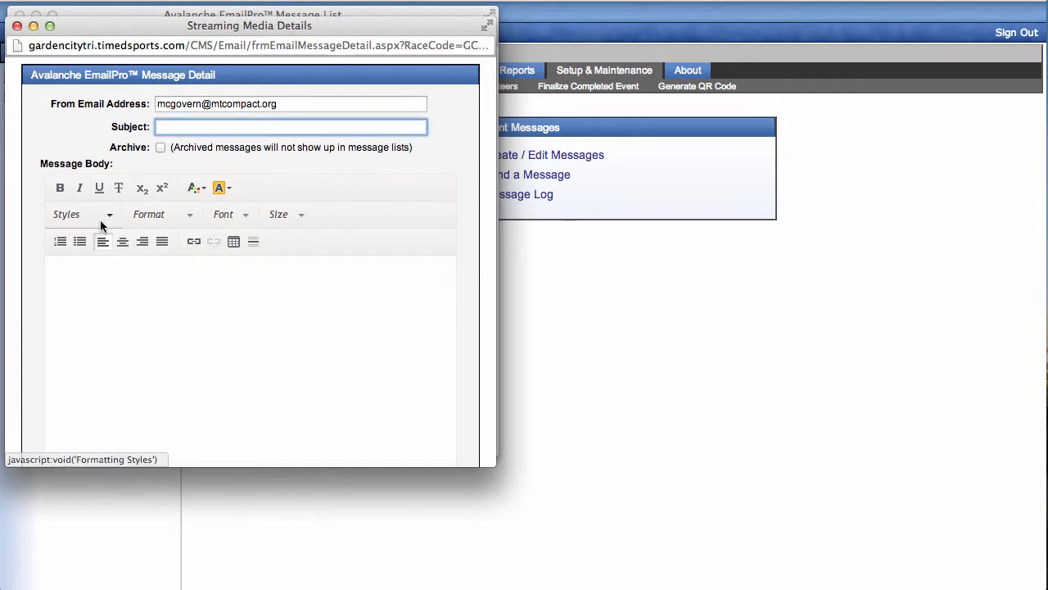
{"action": "left_click", "coordinate": [98, 284]}
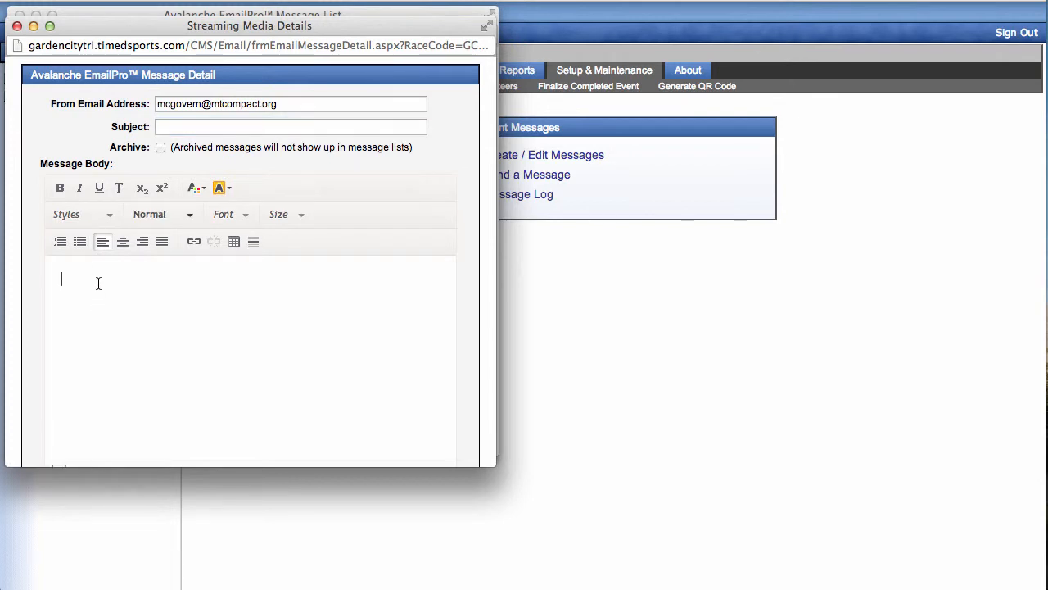
{"action": "scroll", "coordinate": [232, 227], "scroll_direction": "down", "scroll_amount": 3}
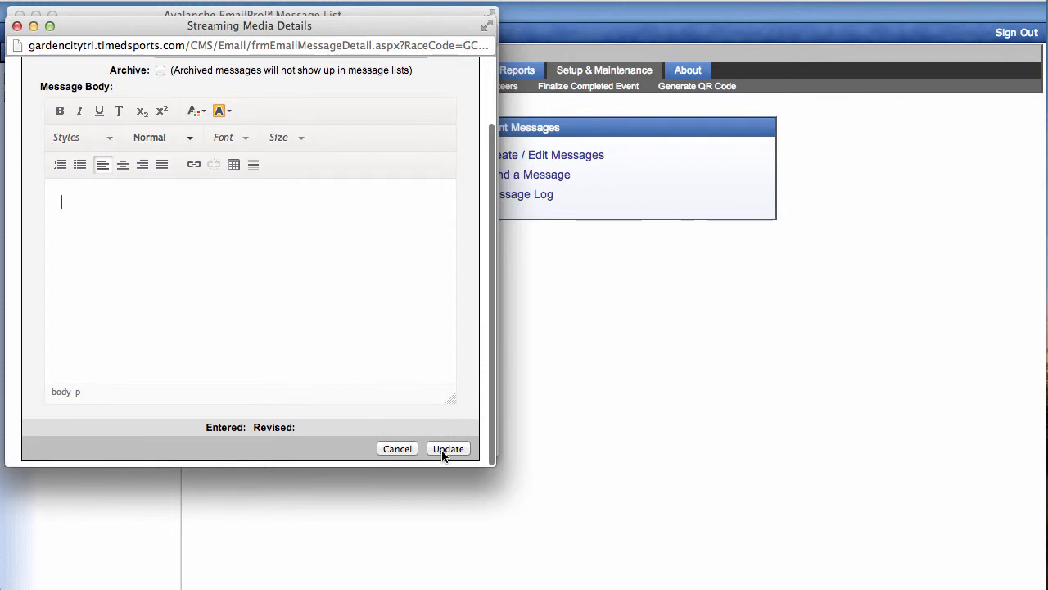
{"action": "scroll", "coordinate": [424, 396], "scroll_direction": "up", "scroll_amount": 2}
Give the new message the subject "Test" and the body text "This is a test".
{"action": "left_click", "coordinate": [194, 129]}
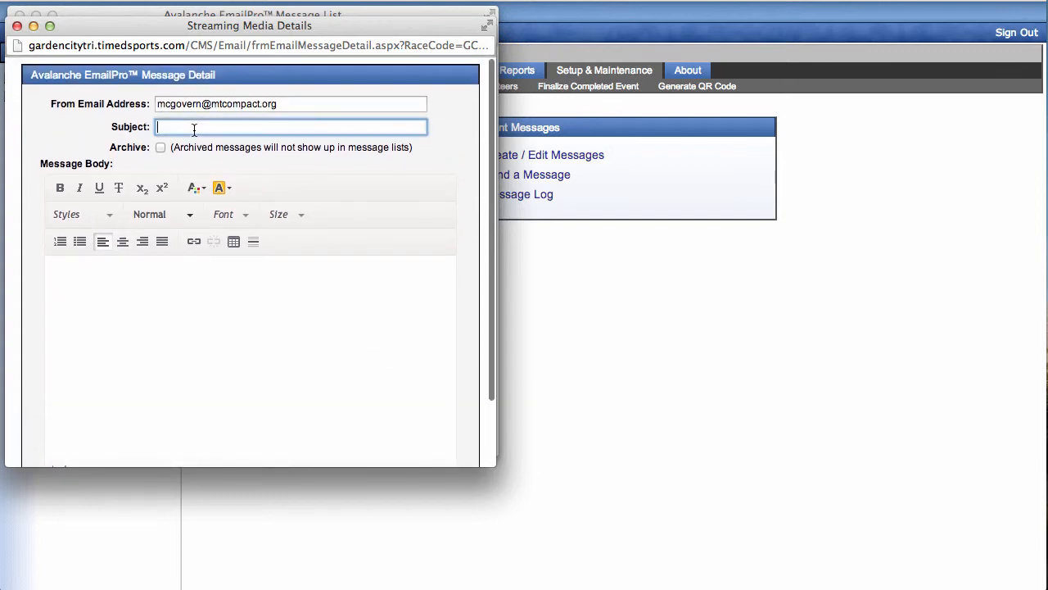
{"action": "type", "text": "Test"}
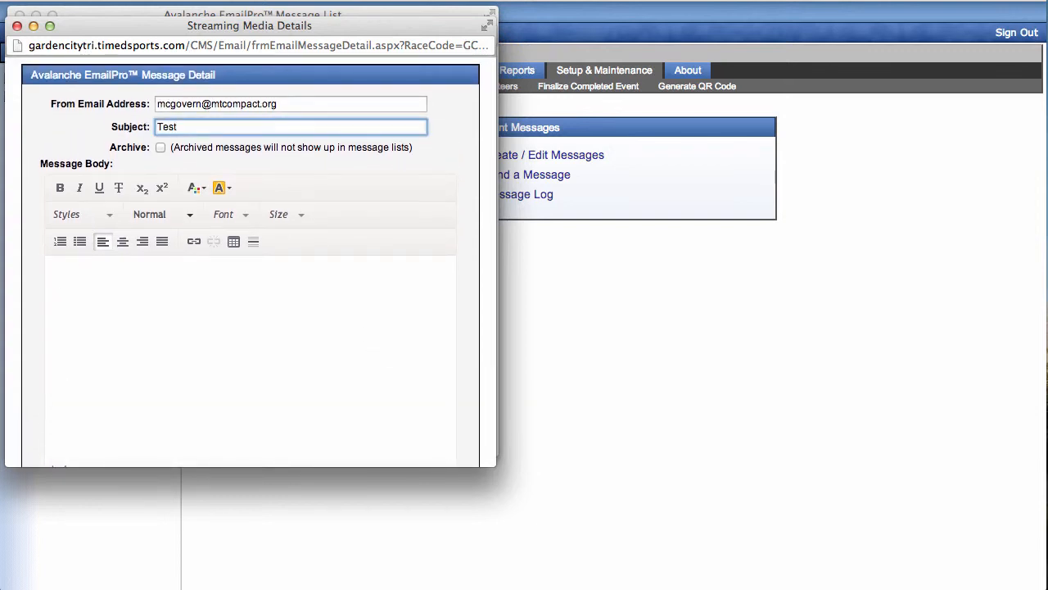
{"action": "left_click", "coordinate": [220, 296]}
{"action": "type", "text": "This "}
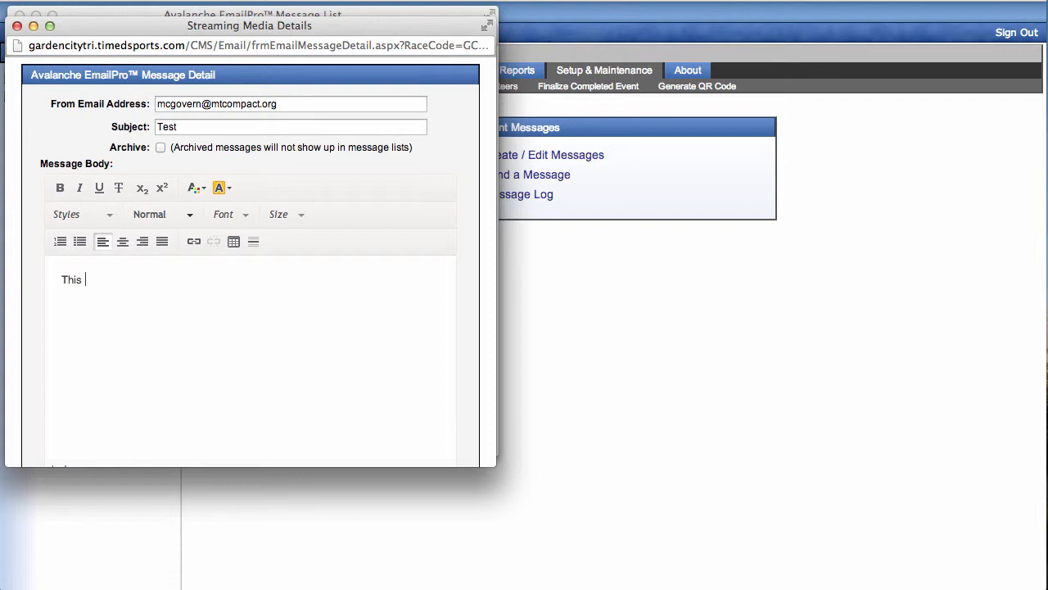
{"action": "type", "text": "is a test"}
Save the new message and close the message list.
{"action": "scroll", "coordinate": [257, 304], "scroll_direction": "down", "scroll_amount": 3}
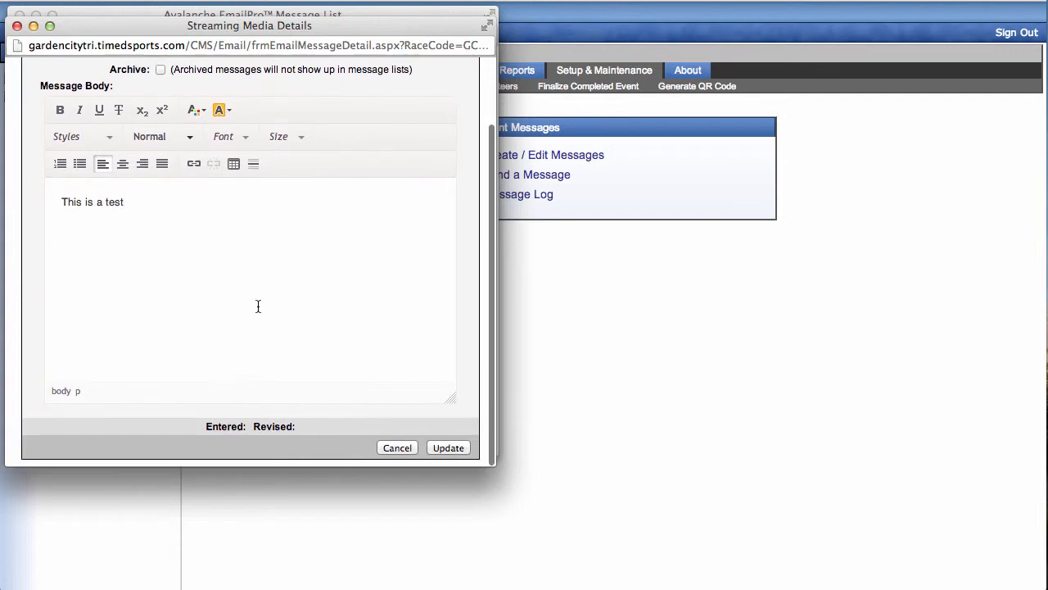
{"action": "left_click", "coordinate": [448, 450]}
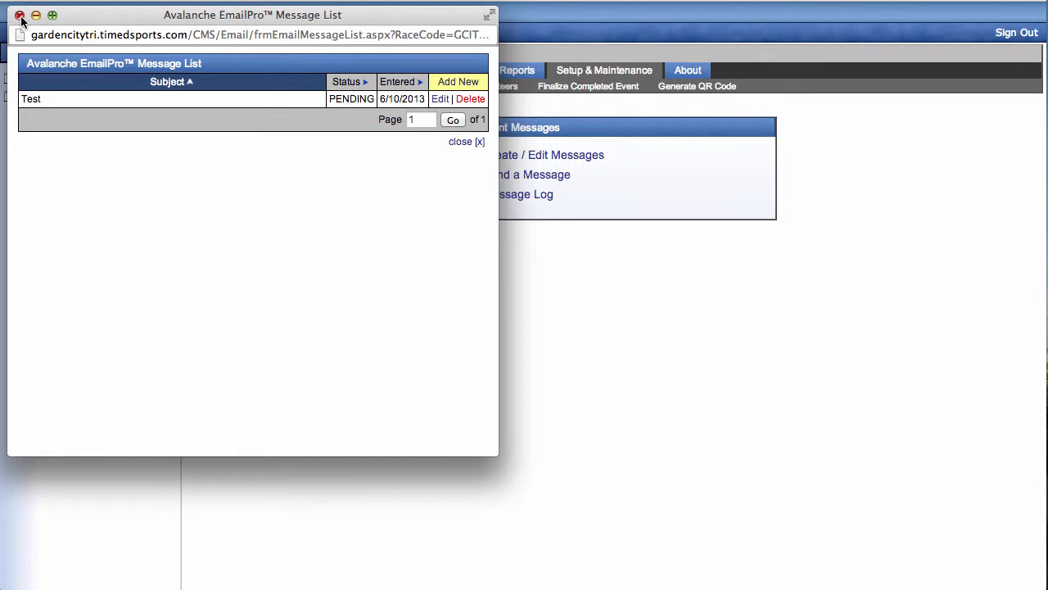
{"action": "left_click", "coordinate": [465, 144]}
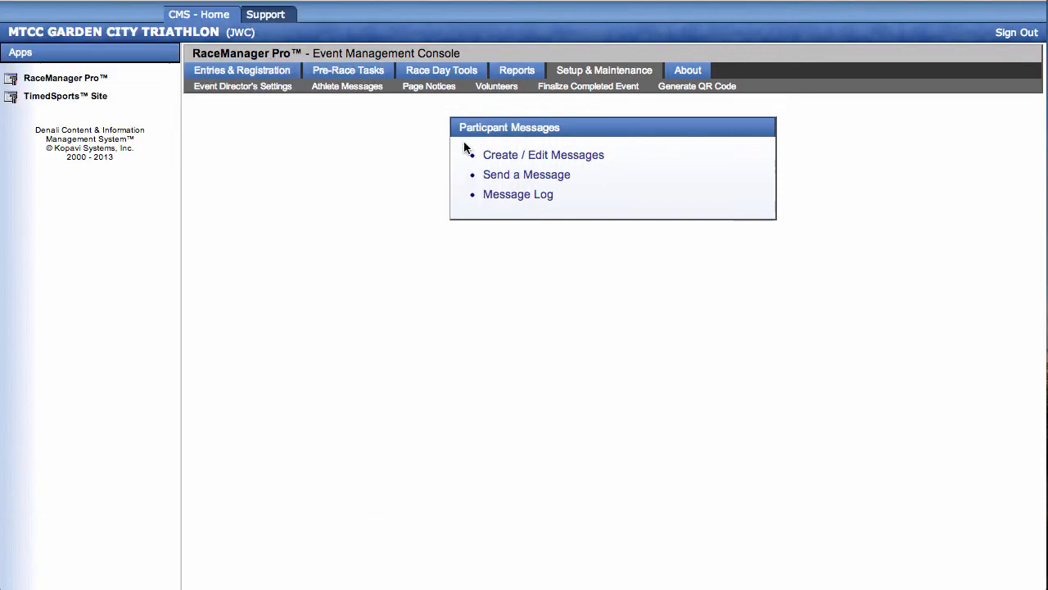
Start sending a message to participants and continue past the introduction to the messaging filter.
{"action": "left_click", "coordinate": [517, 176]}
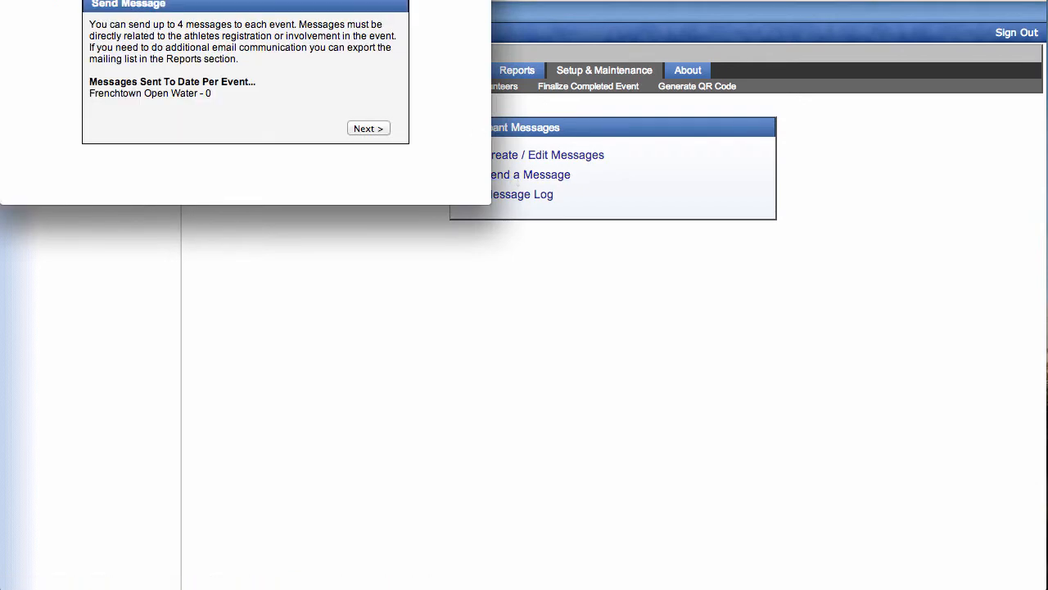
{"action": "mouse_move", "coordinate": [356, 13]}
{"action": "left_mouse_down"}
{"action": "mouse_move", "coordinate": [364, 35]}
{"action": "mouse_move", "coordinate": [353, 19]}
{"action": "left_mouse_up"}
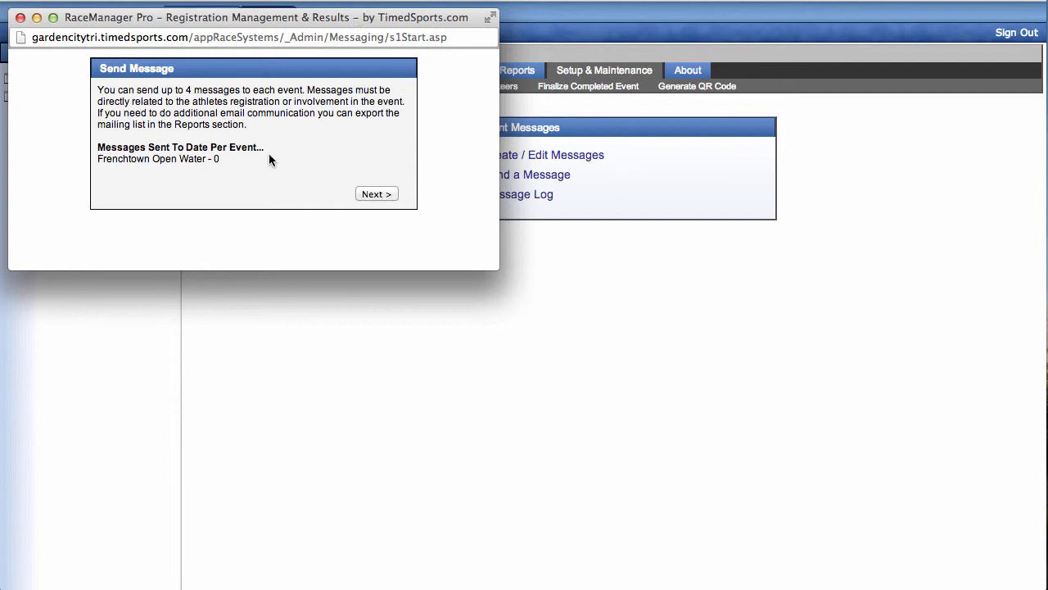
{"action": "left_click", "coordinate": [376, 194]}
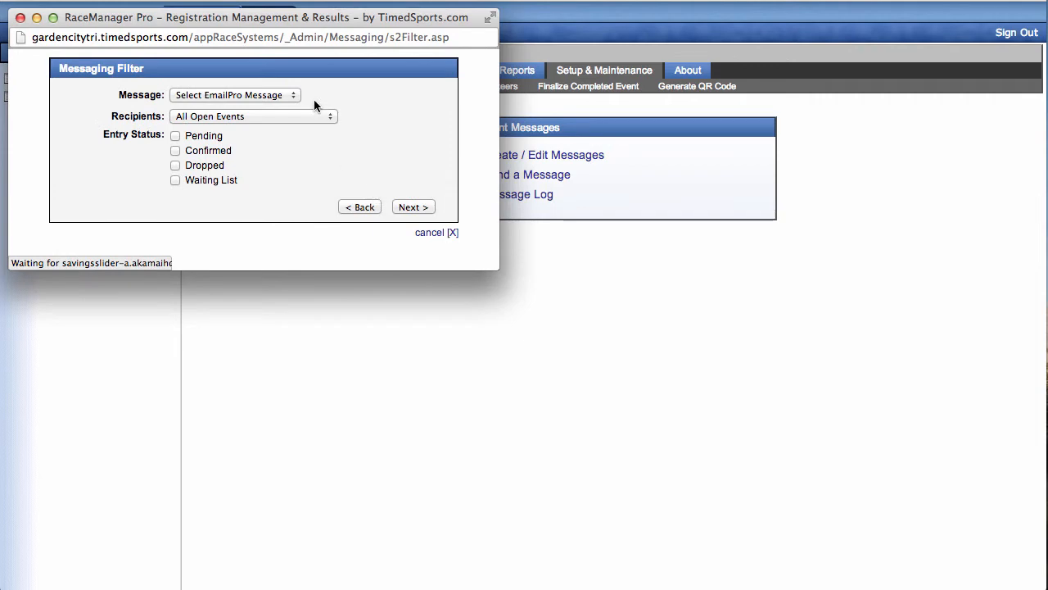
Choose the "Test" message for sending and keep All Open Events as the recipients.
{"action": "left_click", "coordinate": [196, 94]}
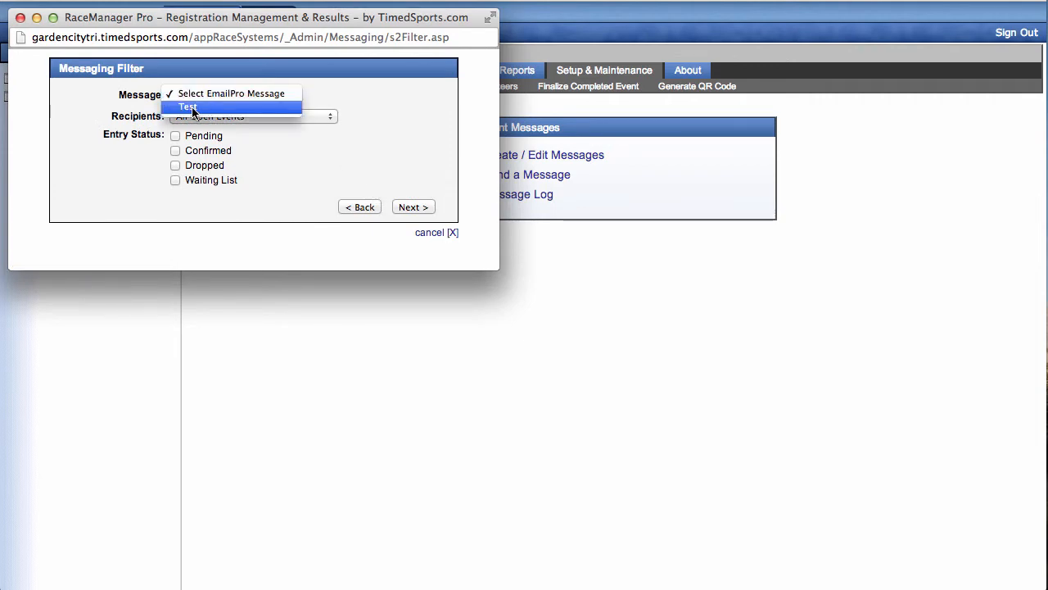
{"action": "left_click", "coordinate": [194, 109]}
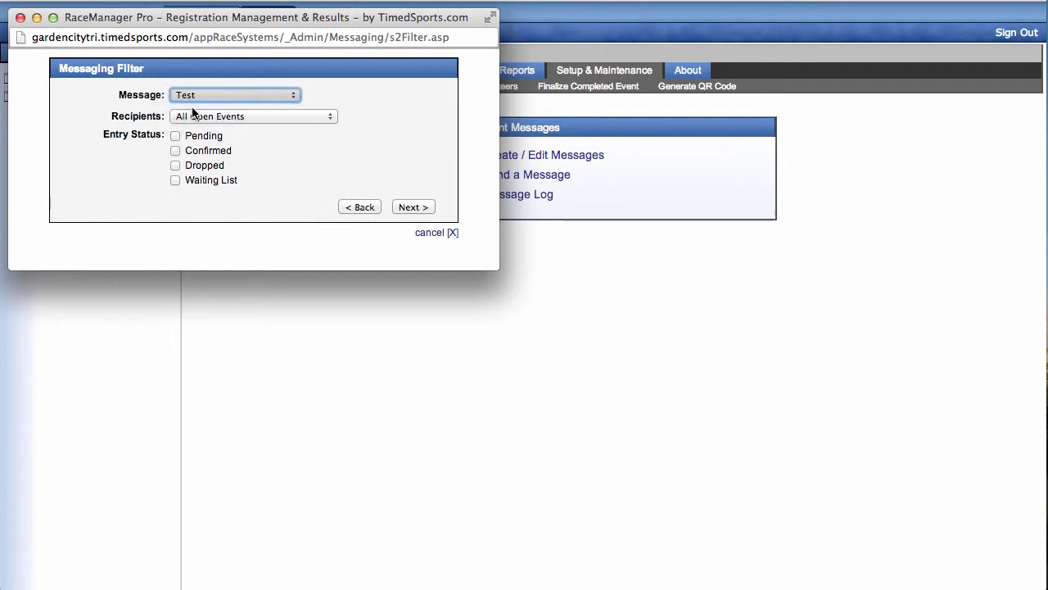
{"action": "left_click", "coordinate": [244, 119]}
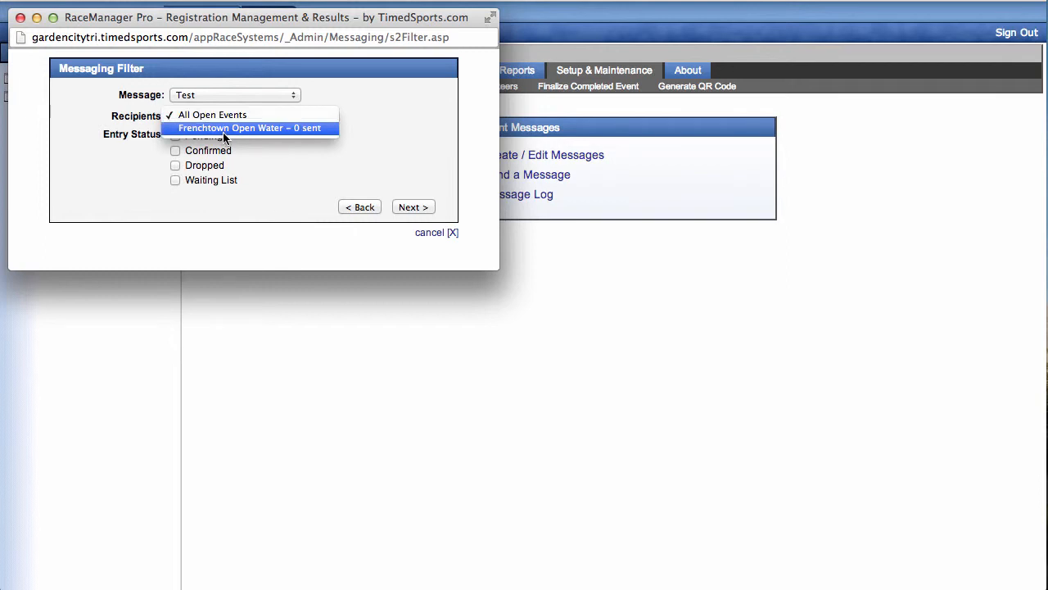
{"action": "left_click", "coordinate": [388, 128]}
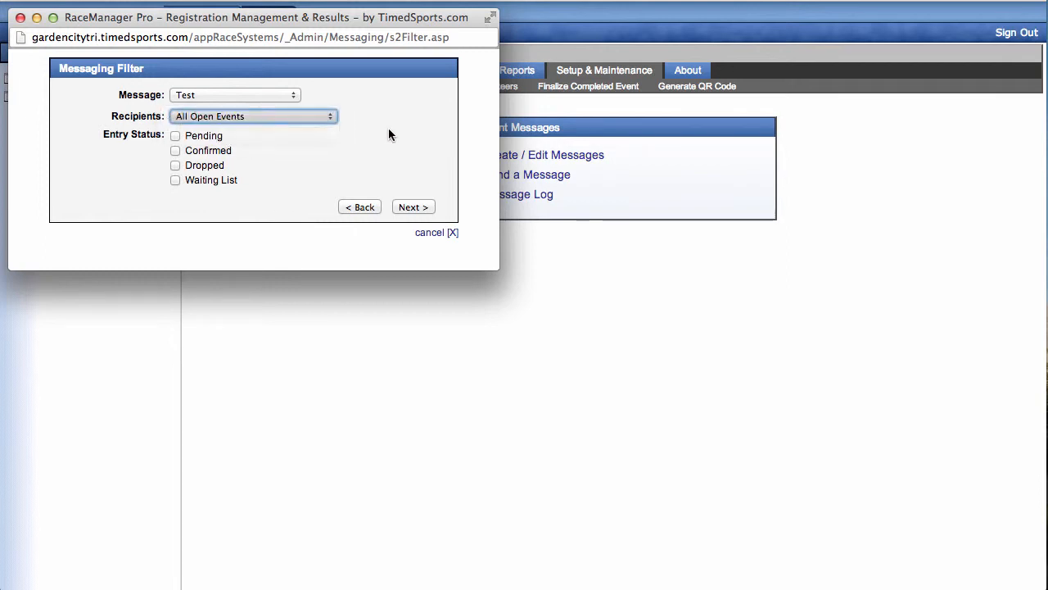
Limit the recipients to the Confirmed entry status only and continue to the confirmation stage.
{"action": "left_click", "coordinate": [176, 136]}
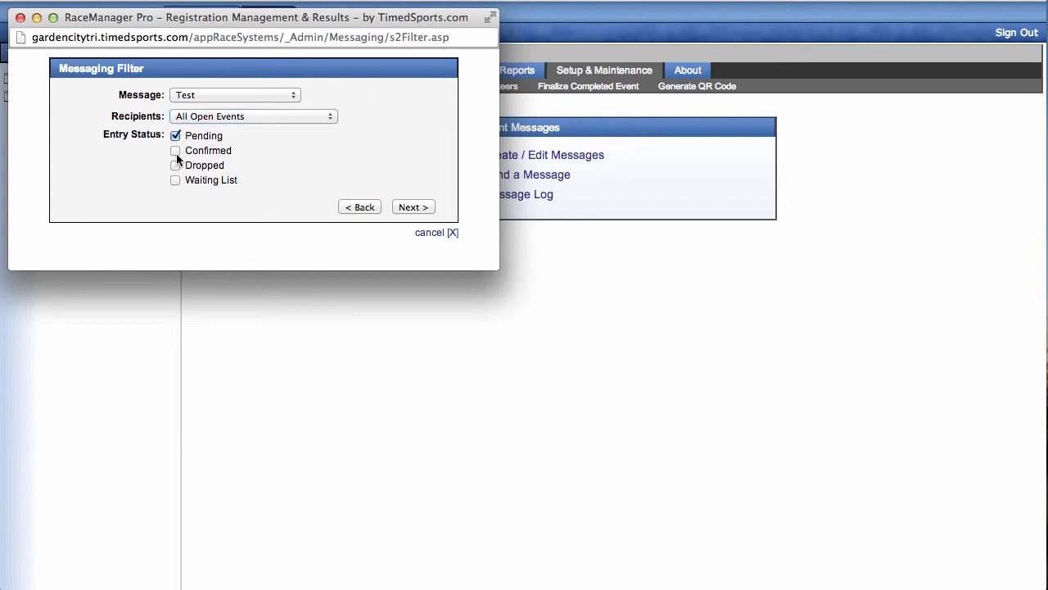
{"action": "left_click", "coordinate": [175, 150]}
{"action": "left_click", "coordinate": [176, 167]}
{"action": "left_click", "coordinate": [175, 180]}
{"action": "left_click", "coordinate": [176, 165]}
{"action": "left_click", "coordinate": [175, 181]}
{"action": "left_click", "coordinate": [175, 136]}
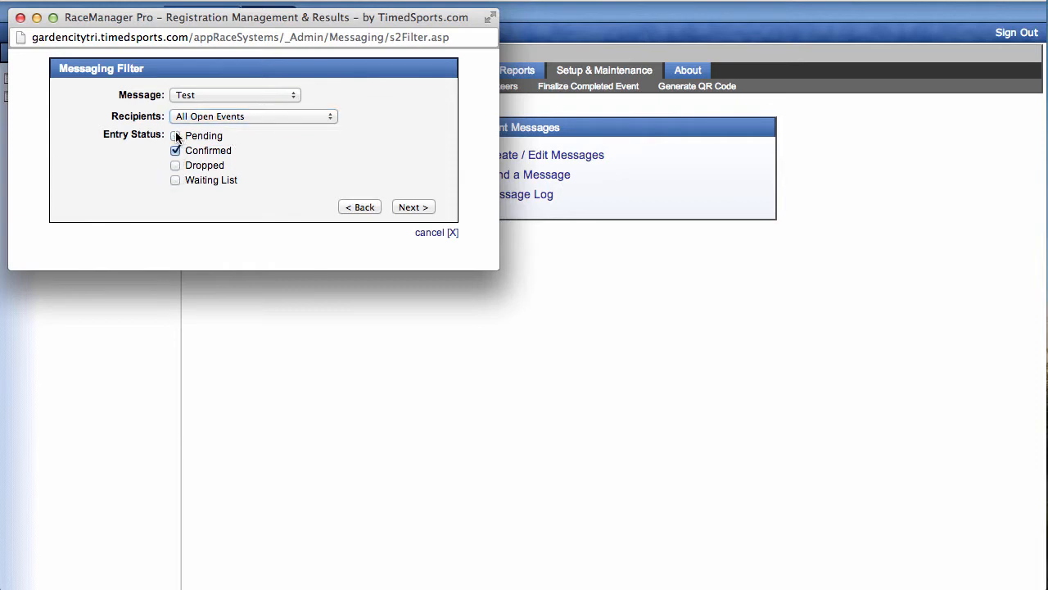
{"action": "left_click", "coordinate": [418, 208]}
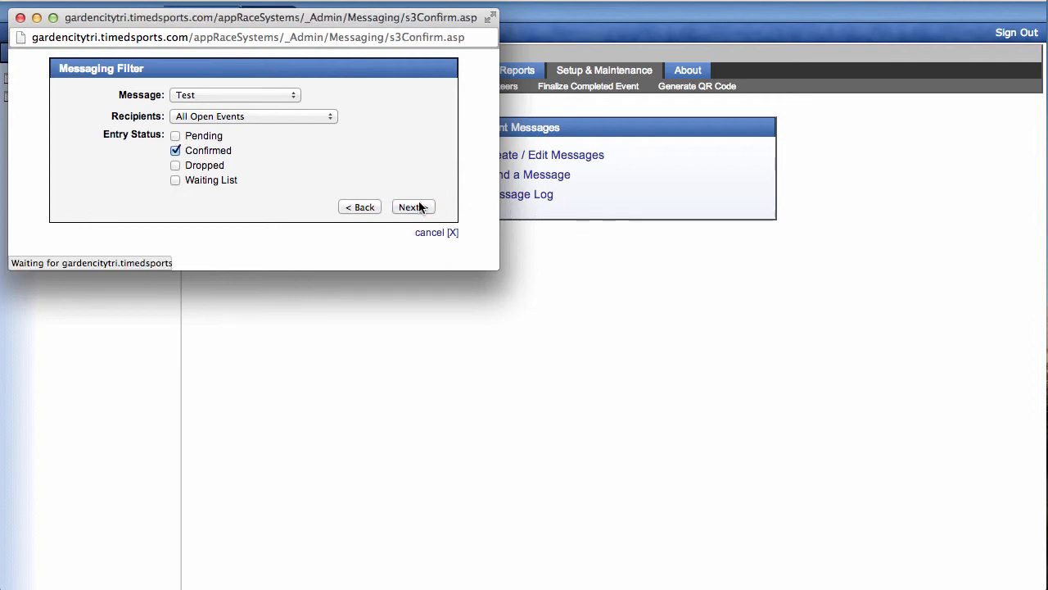